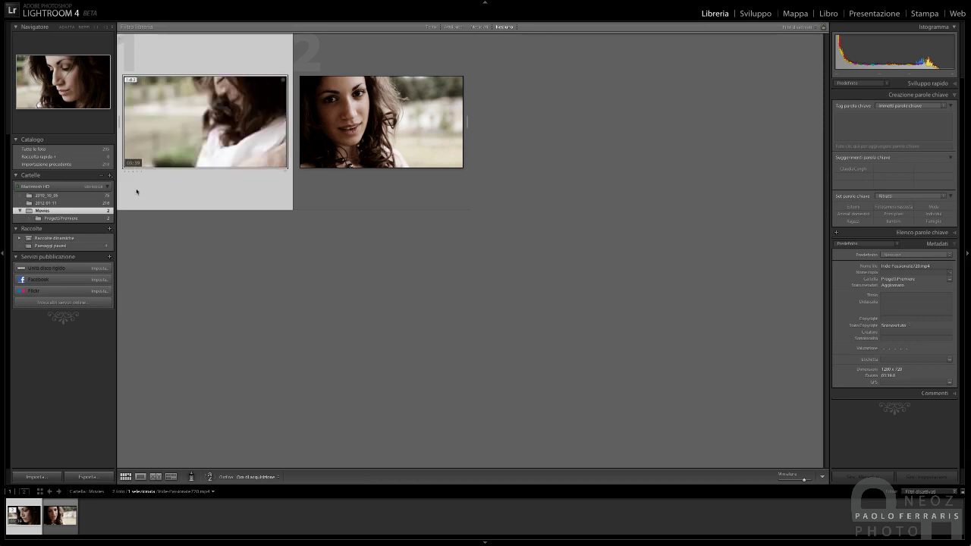
Step: Give the first clip five stars, clear the rating, and open it in Loupe view
click(142, 174)
click(123, 174)
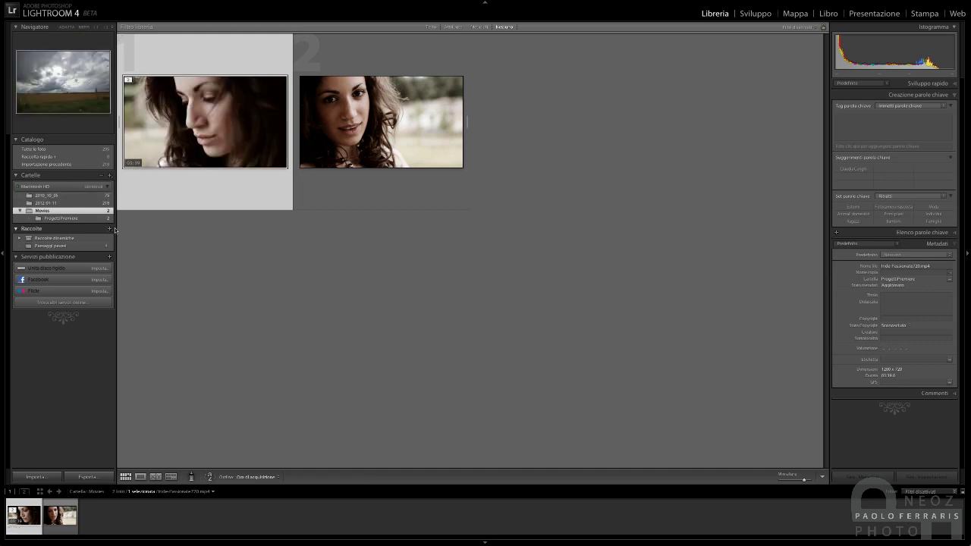
double_click(210, 135)
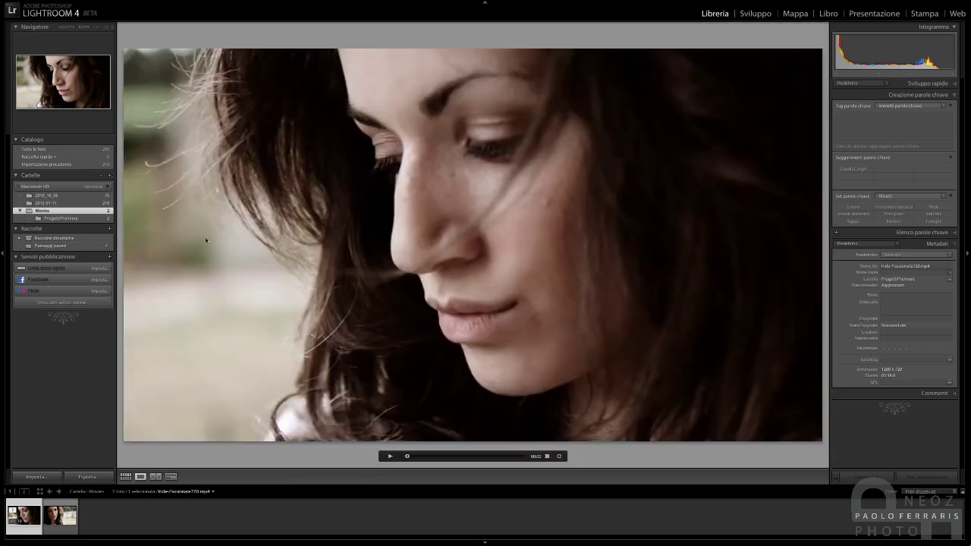
Step: Play the first clip, pause it, scrub to a later point, and resume playback
click(140, 477)
click(389, 456)
click(390, 457)
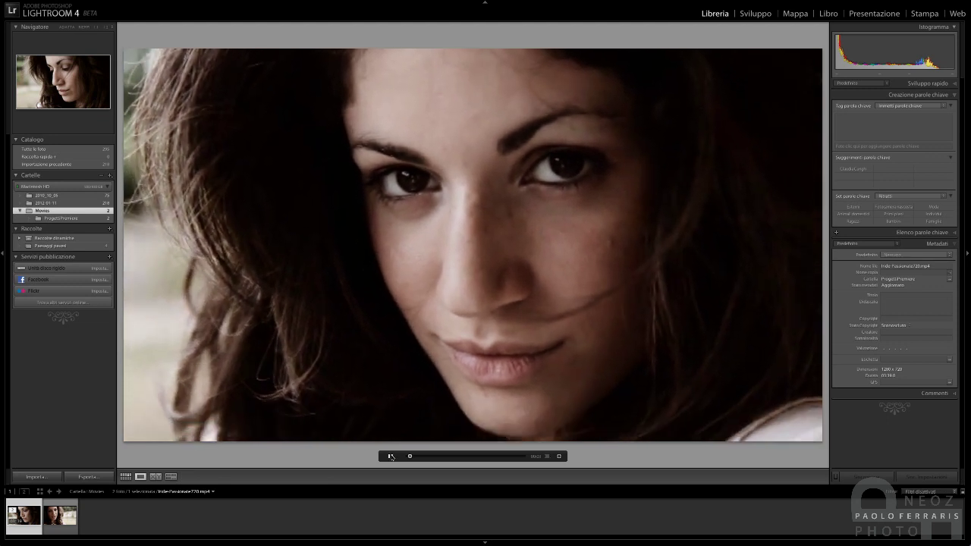
click(390, 456)
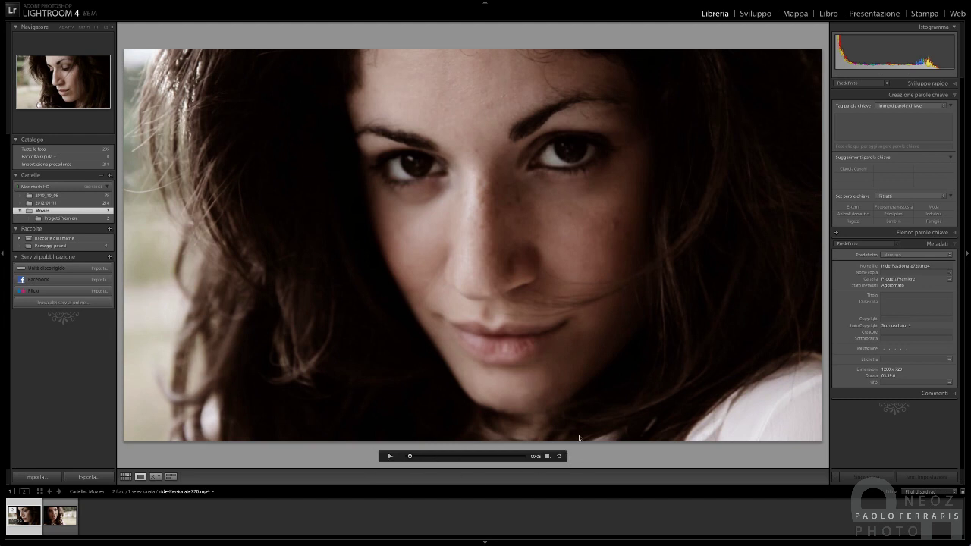
mouse_move(409, 458)
mouse_down()
mouse_move(422, 457)
mouse_move(413, 457)
mouse_up()
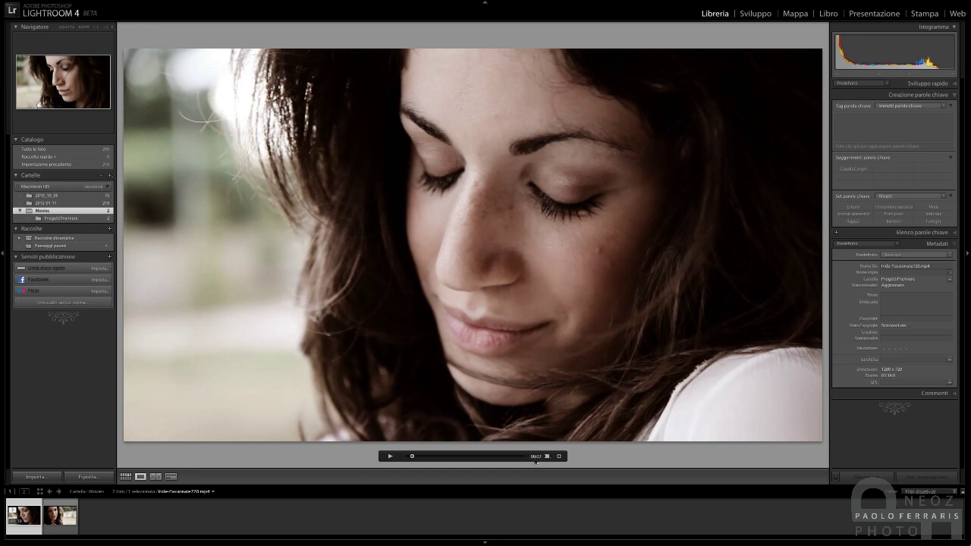
key(space)
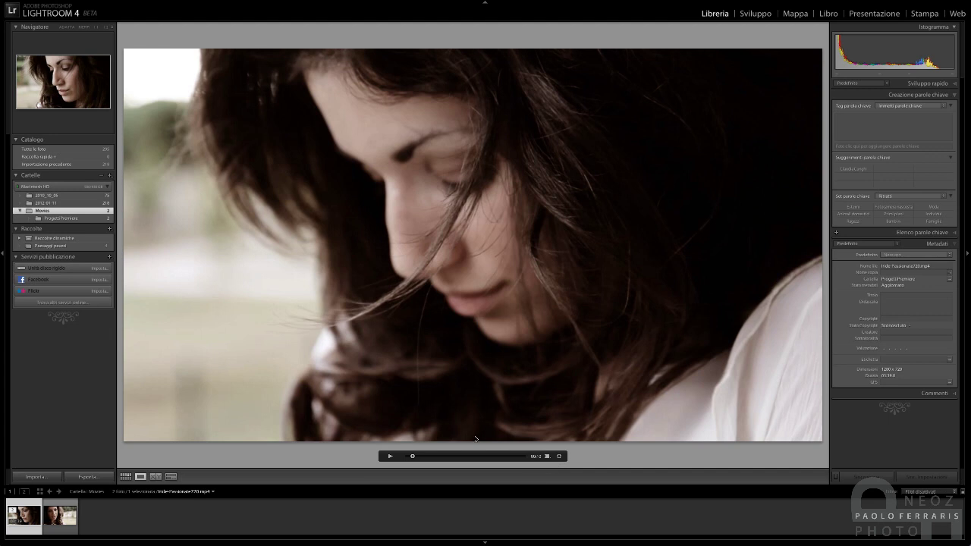
Step: Capture the current video frame as a JPG still and view it in the filmstrip
click(547, 456)
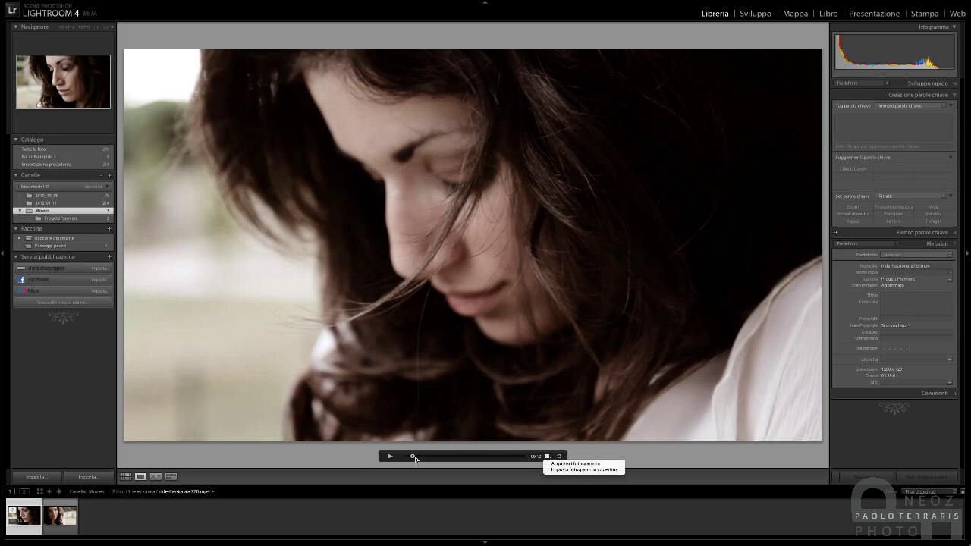
click(582, 463)
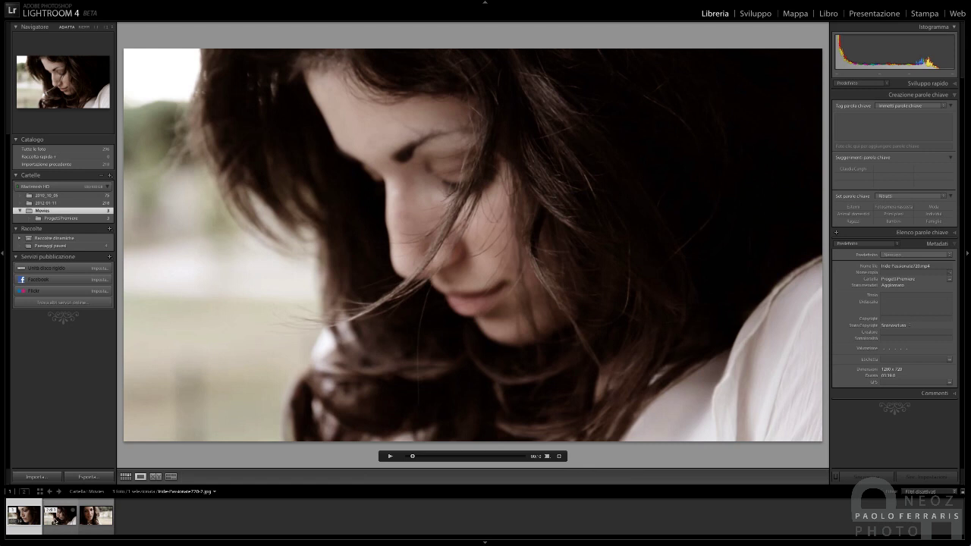
click(60, 520)
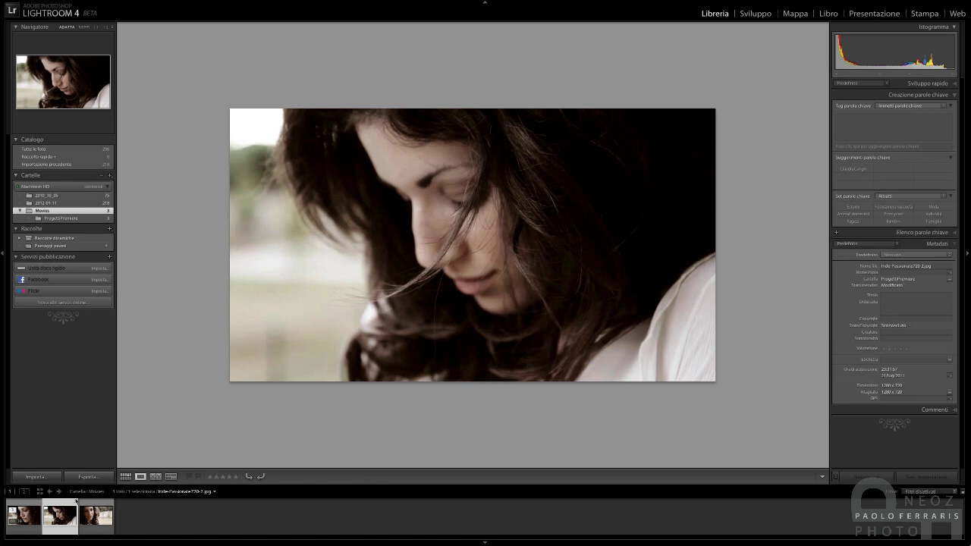
Step: Back on the first clip, scrub to the smiling close-up and set it as poster frame
click(28, 517)
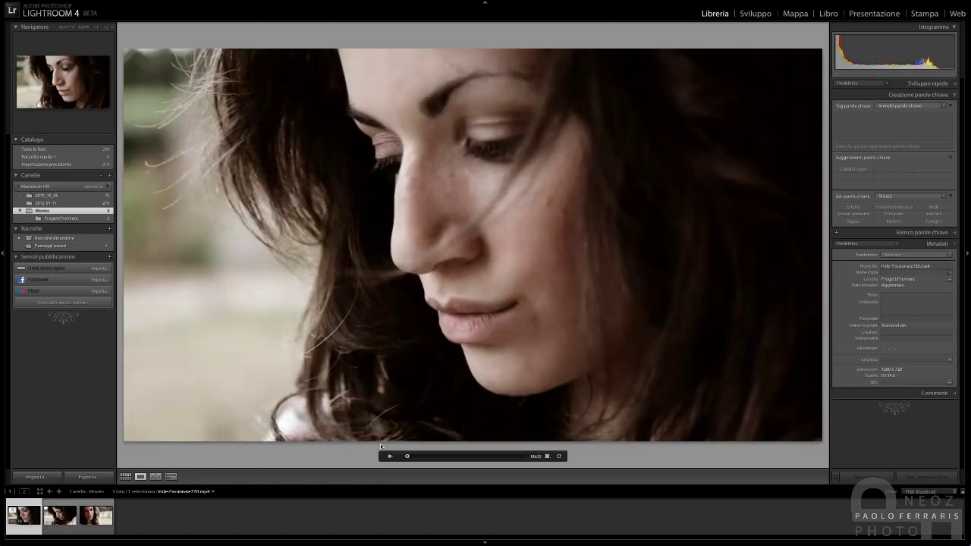
click(547, 456)
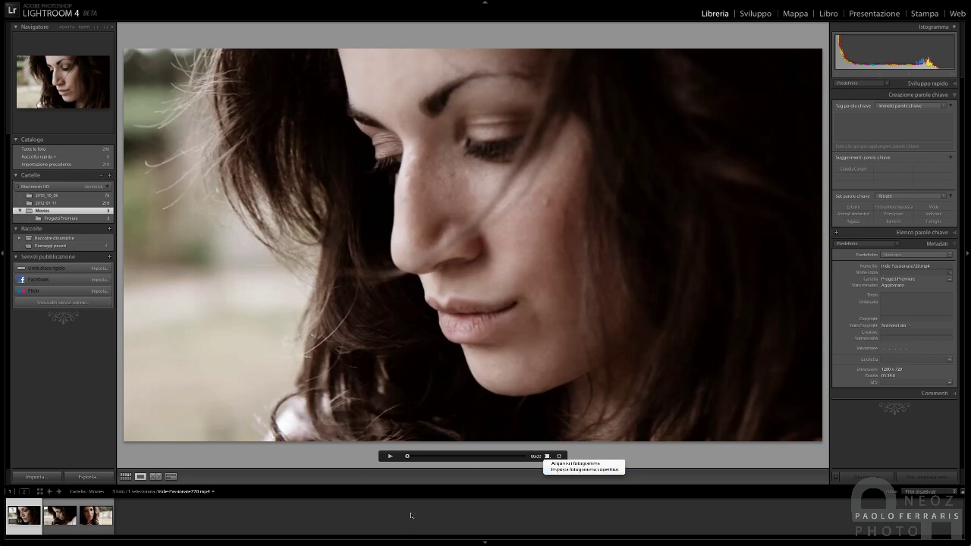
click(459, 457)
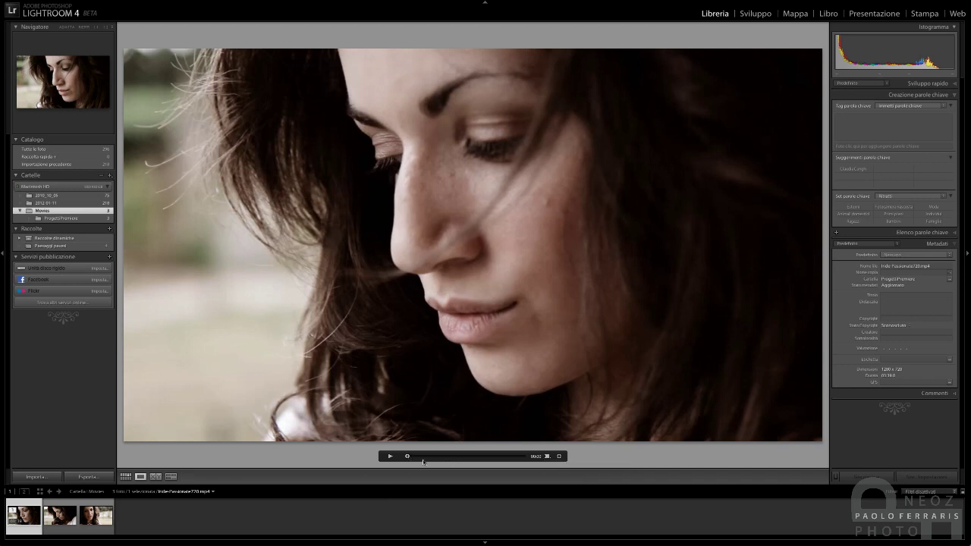
click(460, 457)
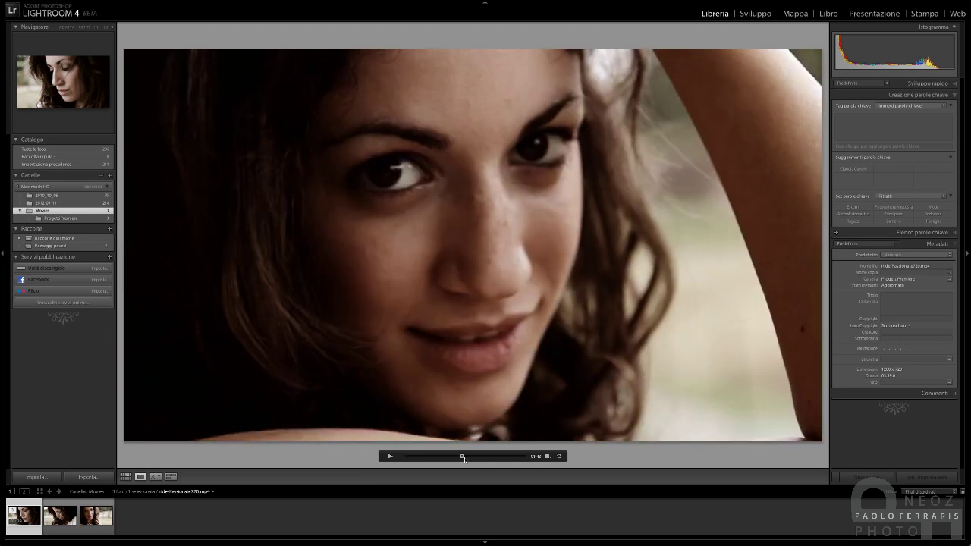
click(547, 456)
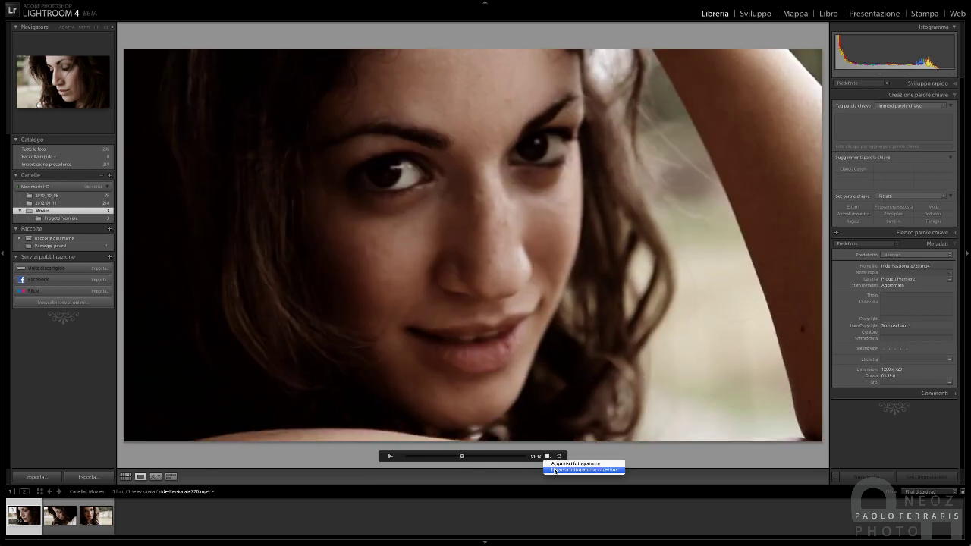
click(553, 470)
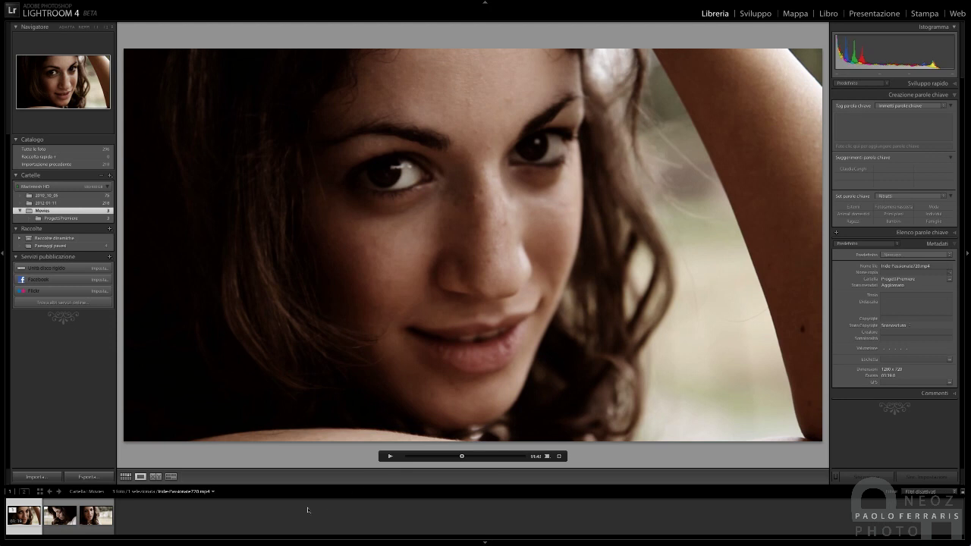
Step: Return to the grid, clear the selection, and reopen the first clip in Loupe view
key(g)
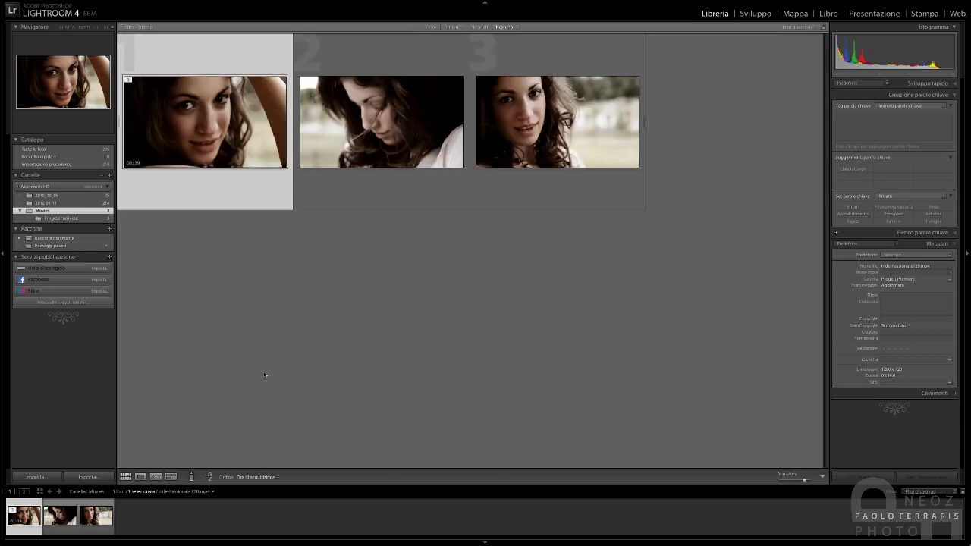
click(265, 375)
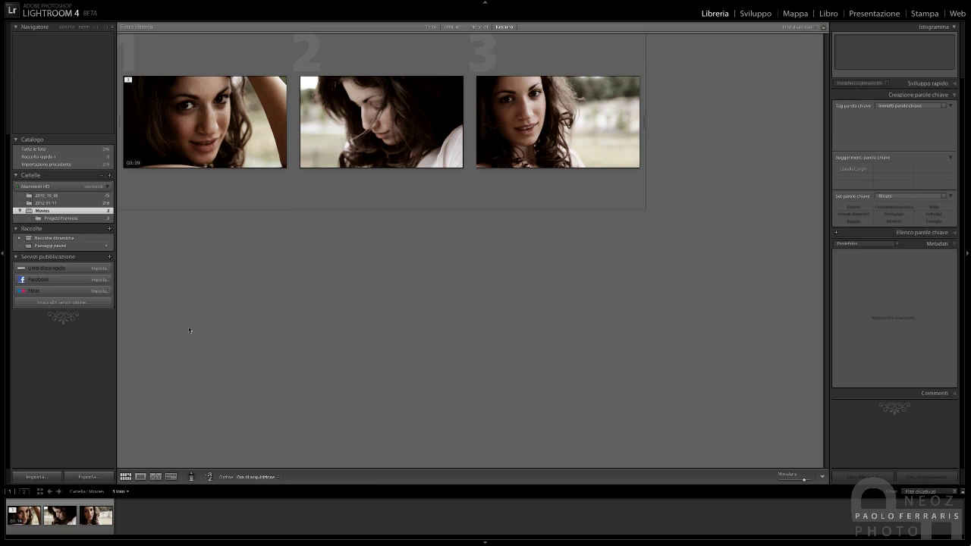
click(217, 143)
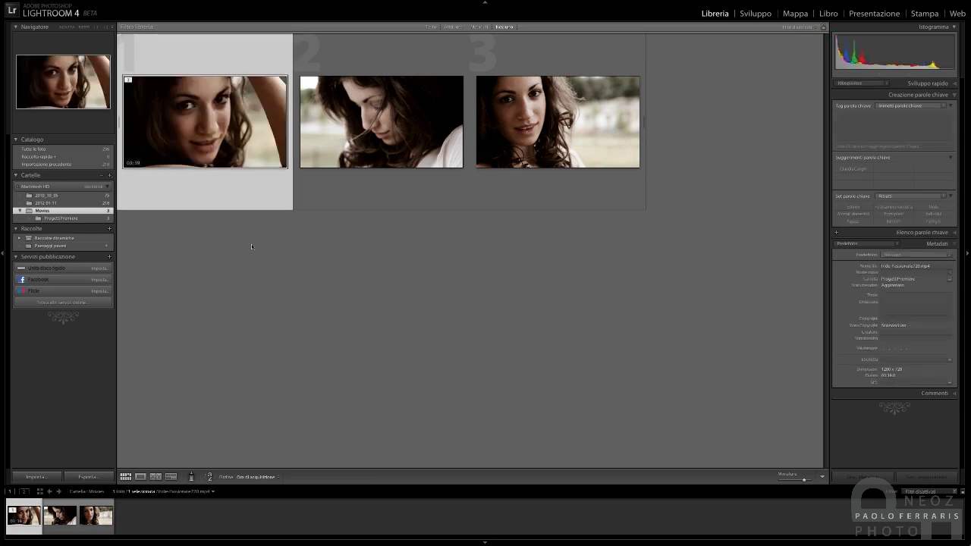
double_click(224, 188)
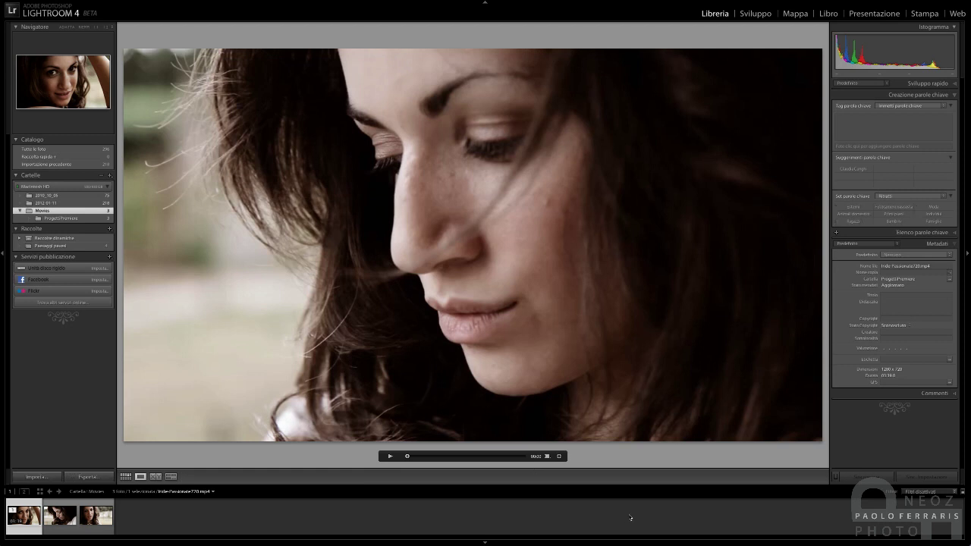
Step: Move the clip's trim start slightly later, close the trim view, and expand Quick Develop
click(560, 458)
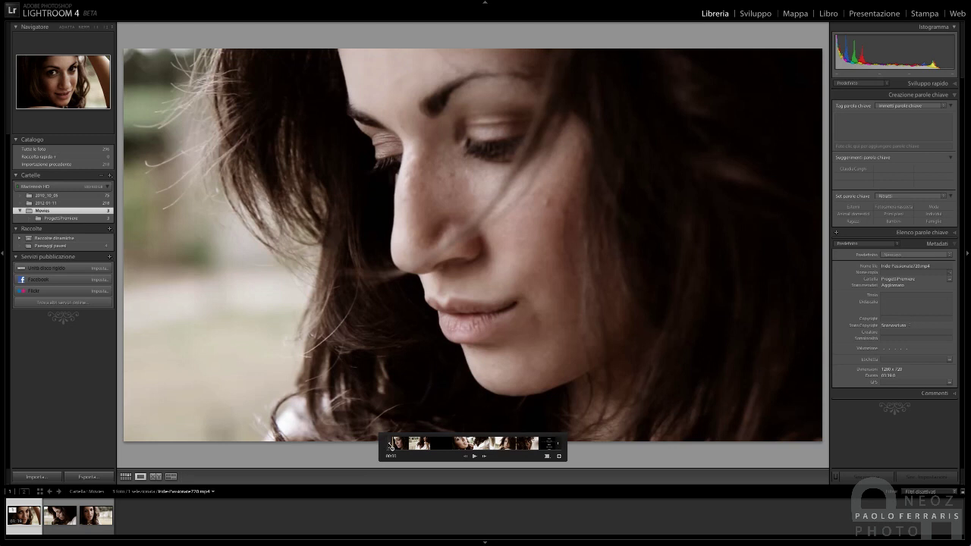
drag(390, 446, 394, 447)
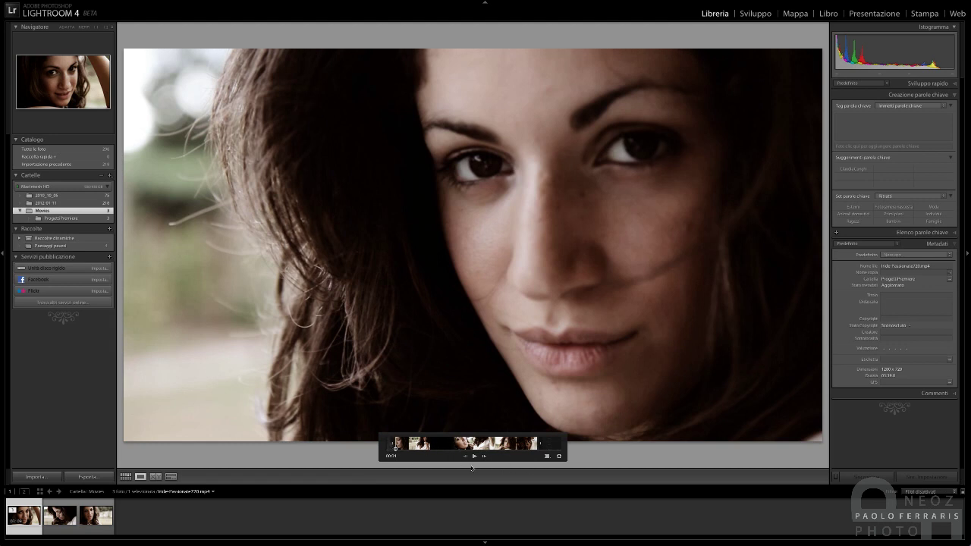
click(559, 456)
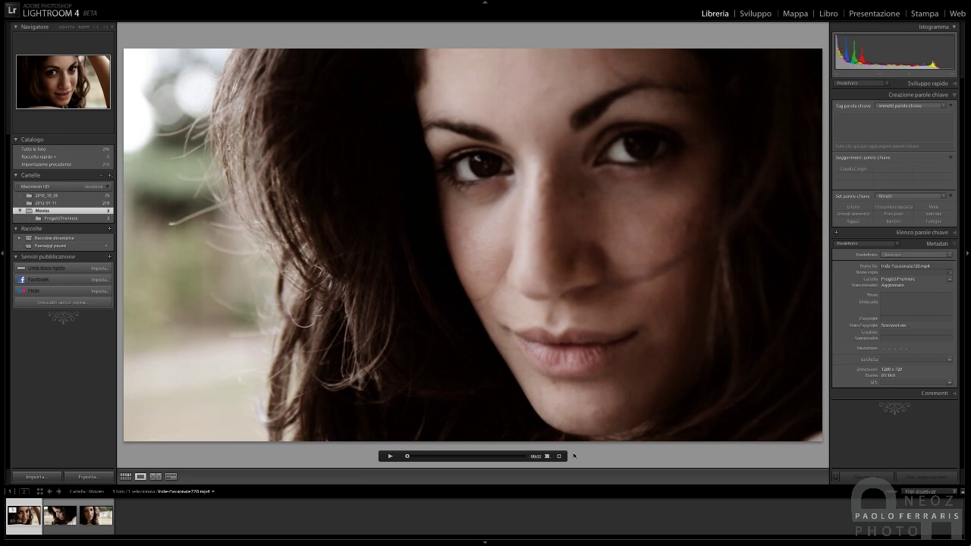
click(535, 456)
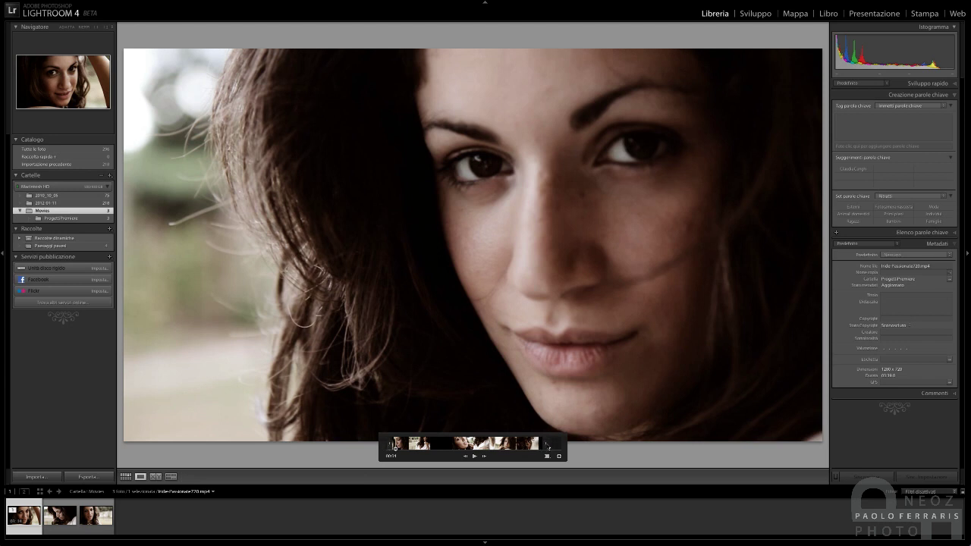
click(547, 455)
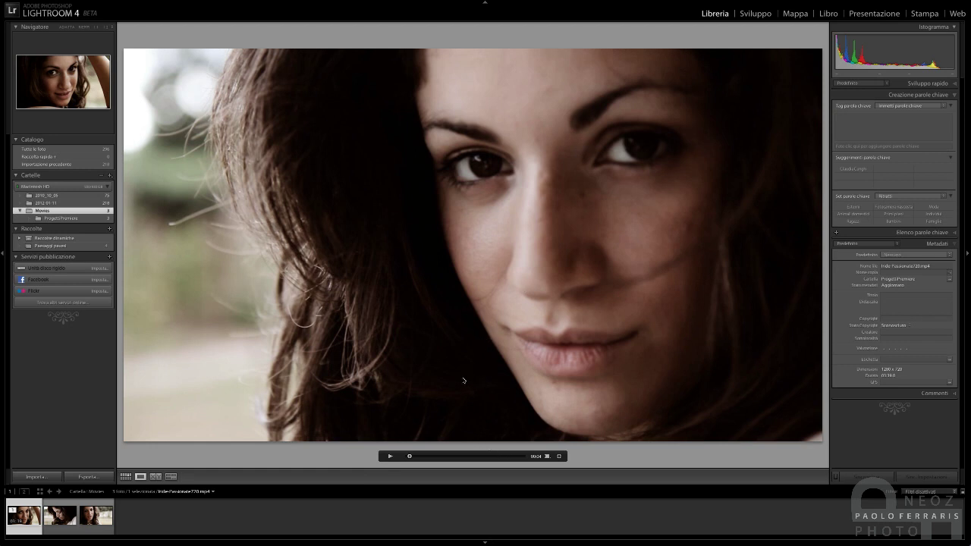
click(929, 84)
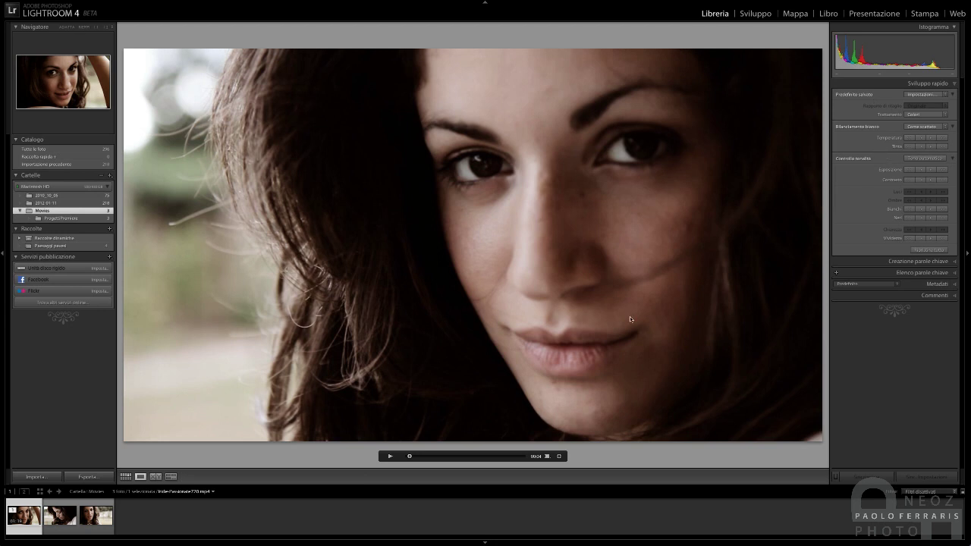
Step: Scrub to another frame, then cool and re-warm the clip's white balance in Quick Develop
drag(411, 458, 416, 460)
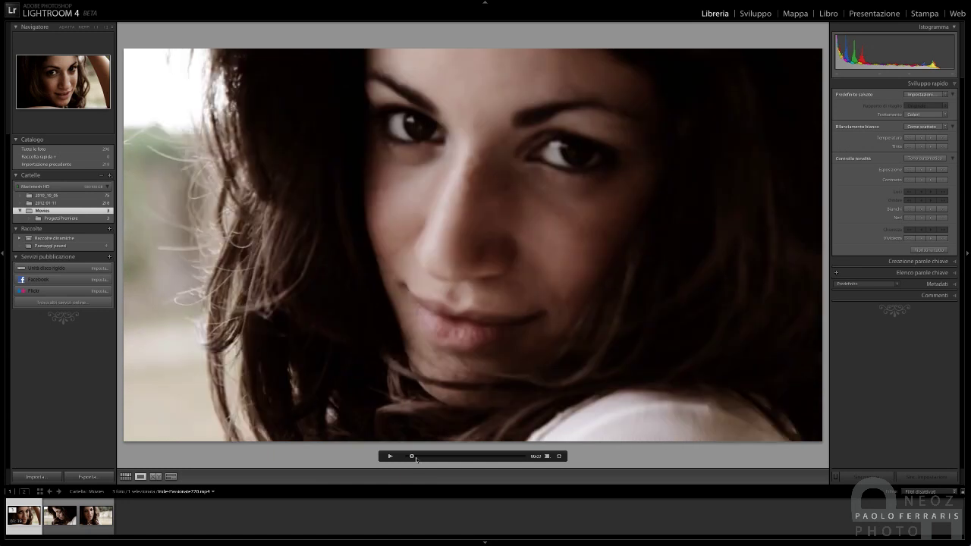
click(913, 139)
click(913, 138)
click(910, 140)
click(943, 140)
click(943, 140)
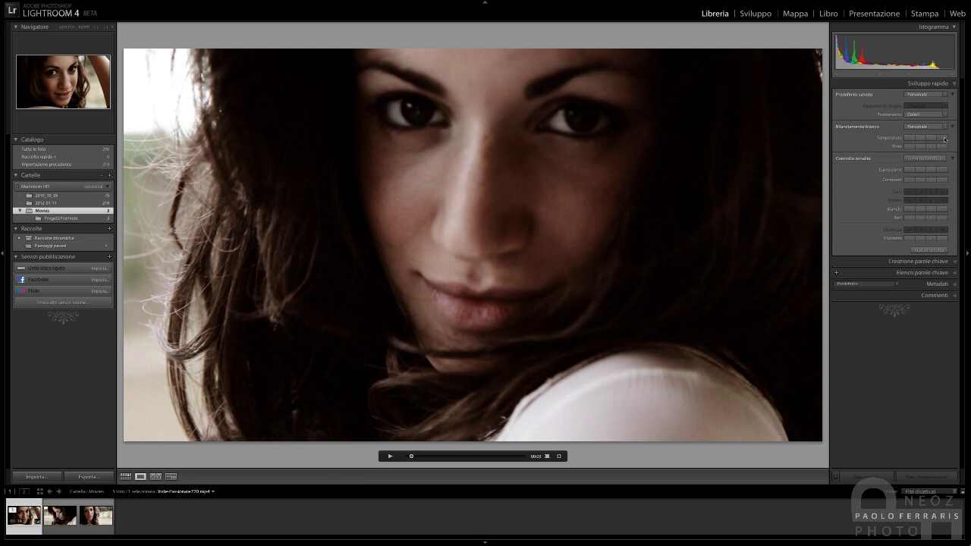
click(944, 140)
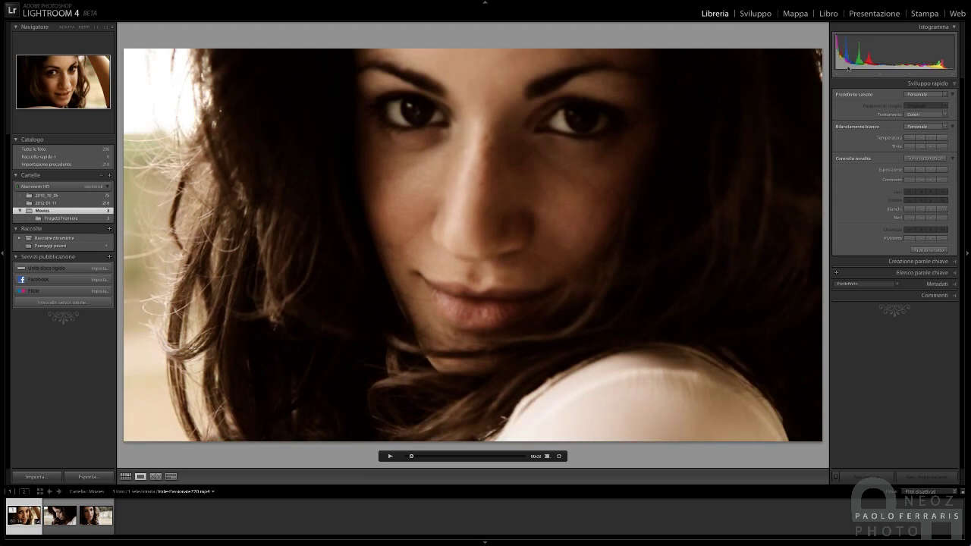
Step: Nudge exposure and contrast up and back down, lower vibrance, and show the Saved Preset list
click(943, 170)
click(911, 171)
click(942, 181)
click(911, 180)
click(909, 240)
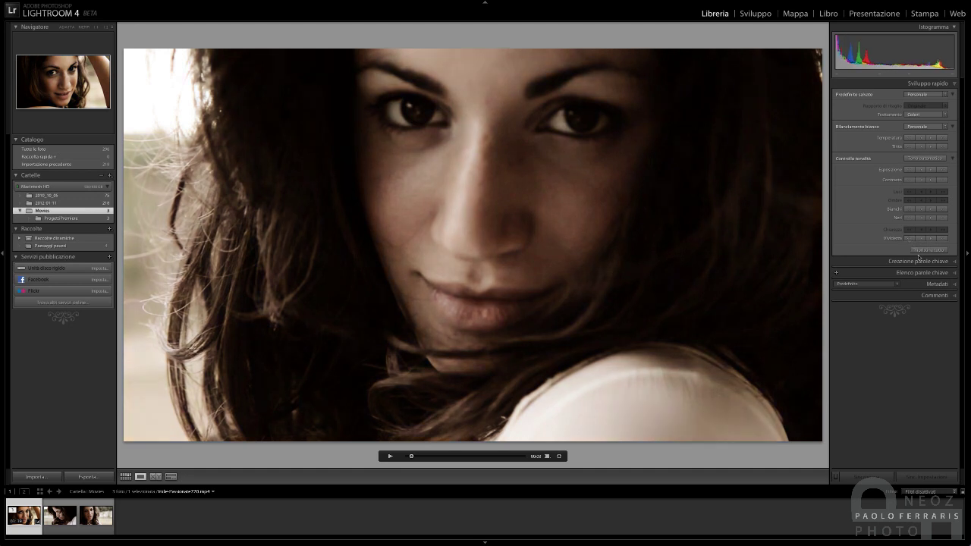
click(942, 246)
click(949, 96)
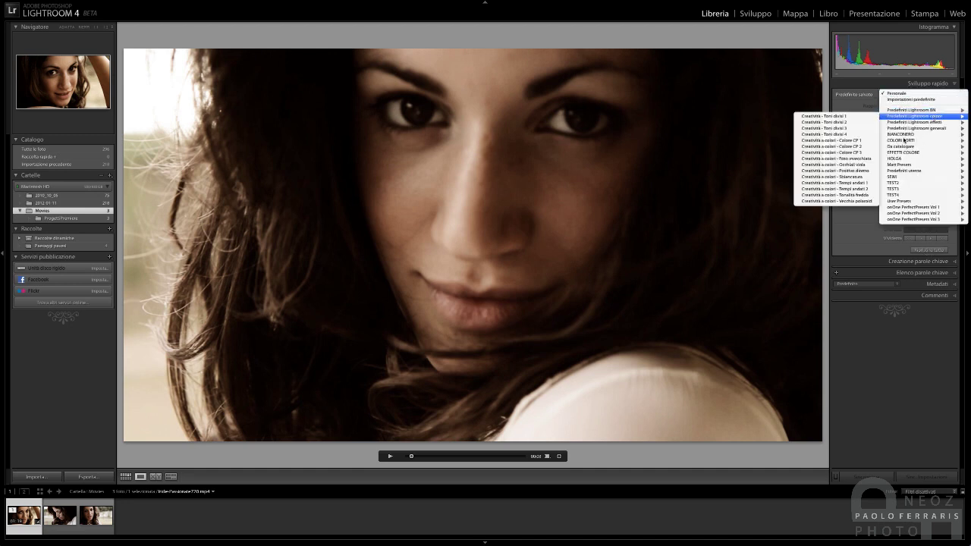
mouse_move(922, 110)
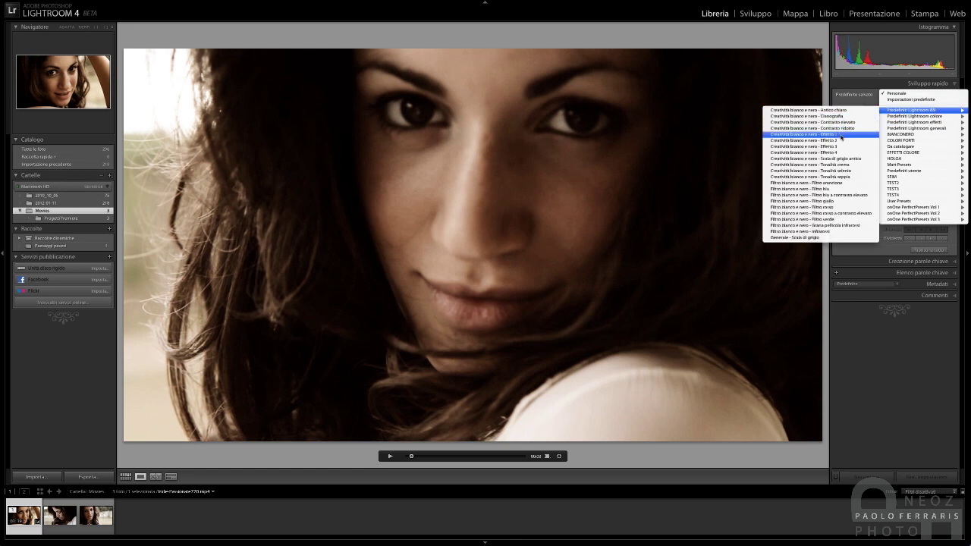
Step: Apply the B&W Effetto 1 preset, dismiss the warning, pause, and Reset All to restore colour
click(840, 135)
click(560, 207)
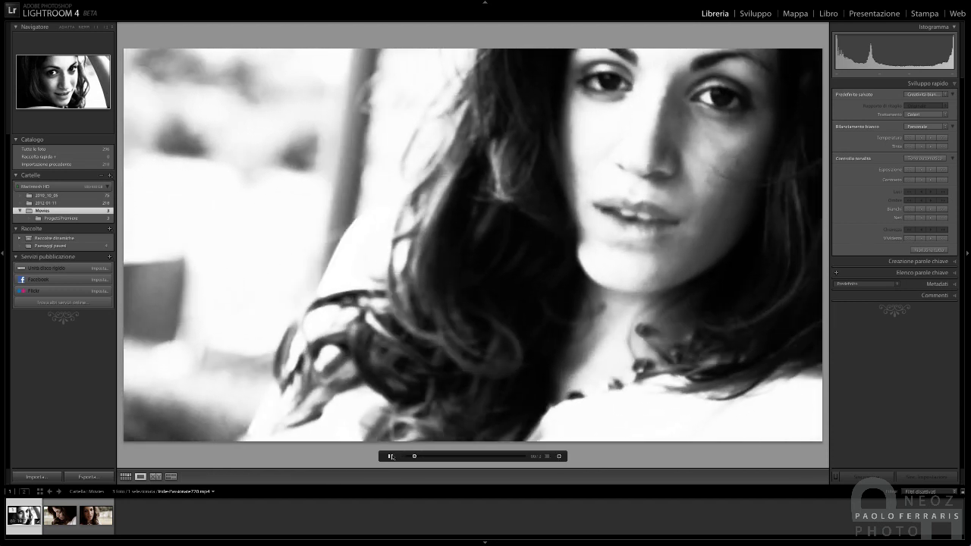
click(390, 456)
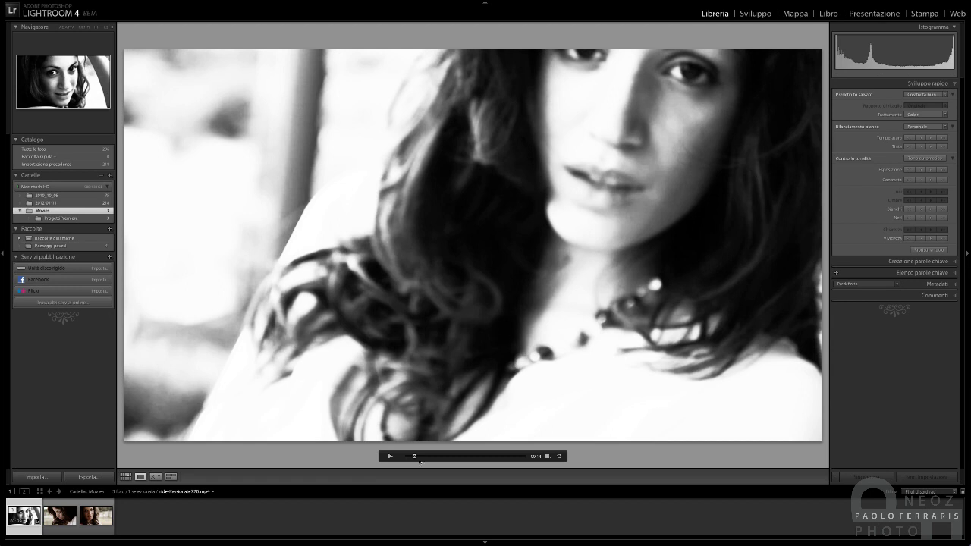
click(927, 250)
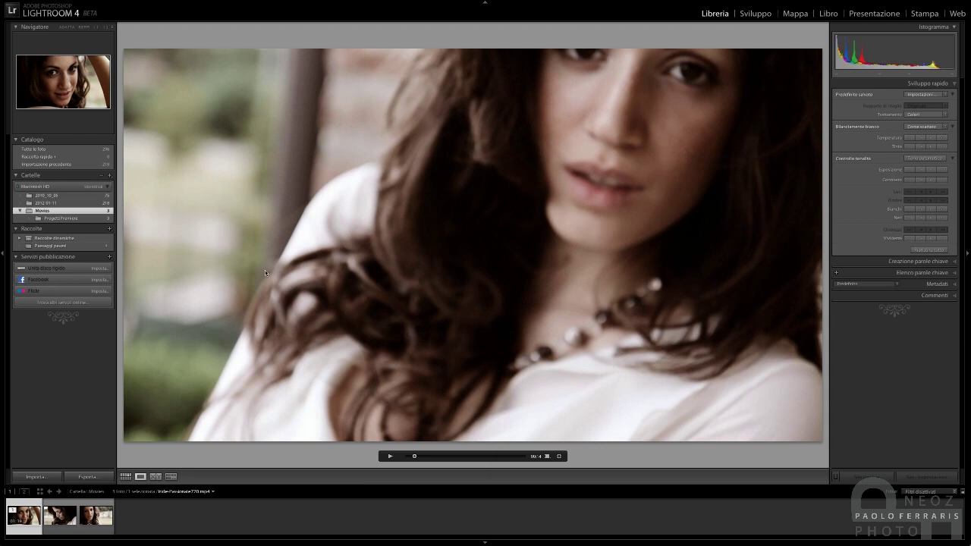
key(ctrl+shift+e)
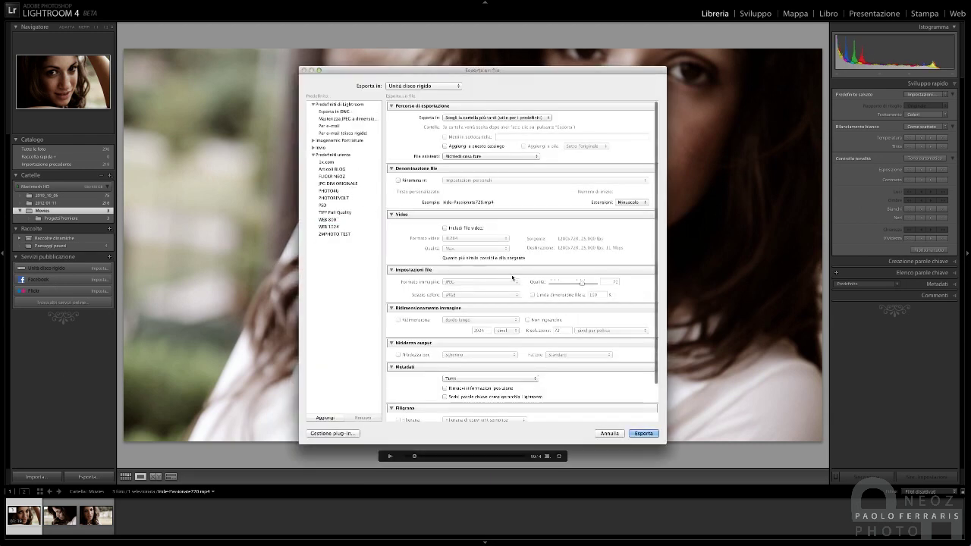
Step: Include video files in the export, keeping H.264 format at Max quality
click(445, 227)
click(474, 238)
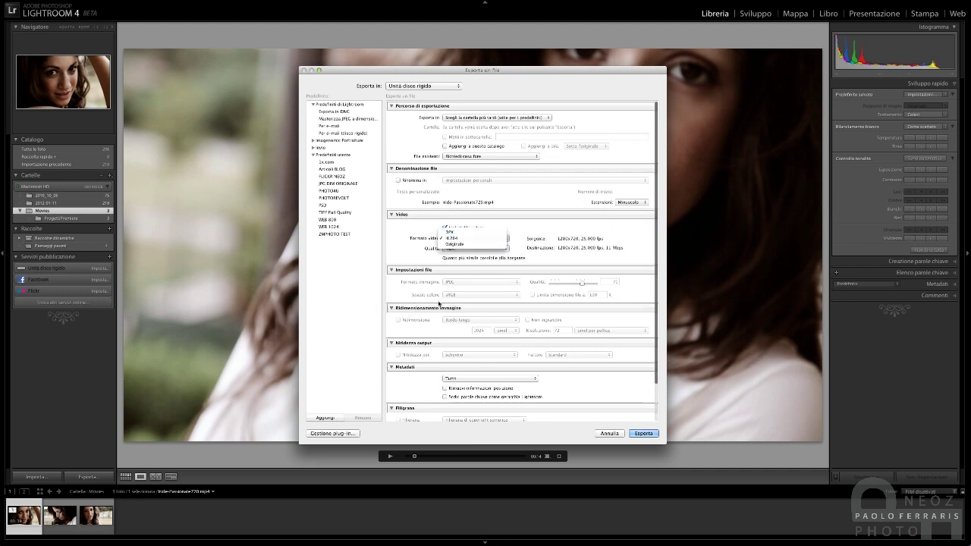
click(442, 308)
click(471, 249)
click(416, 256)
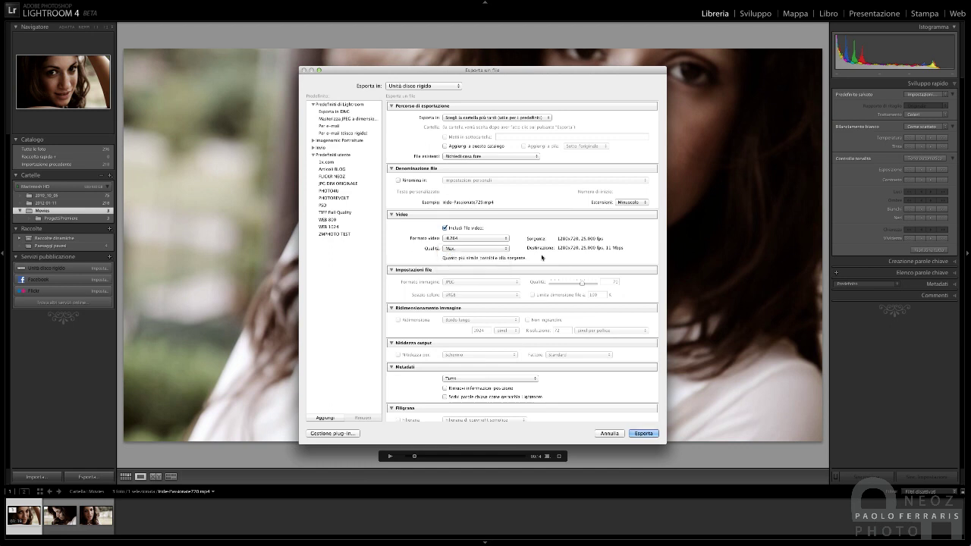
Step: Cycle the export quality through Alta, Media and Bassa, then back to Max
click(504, 249)
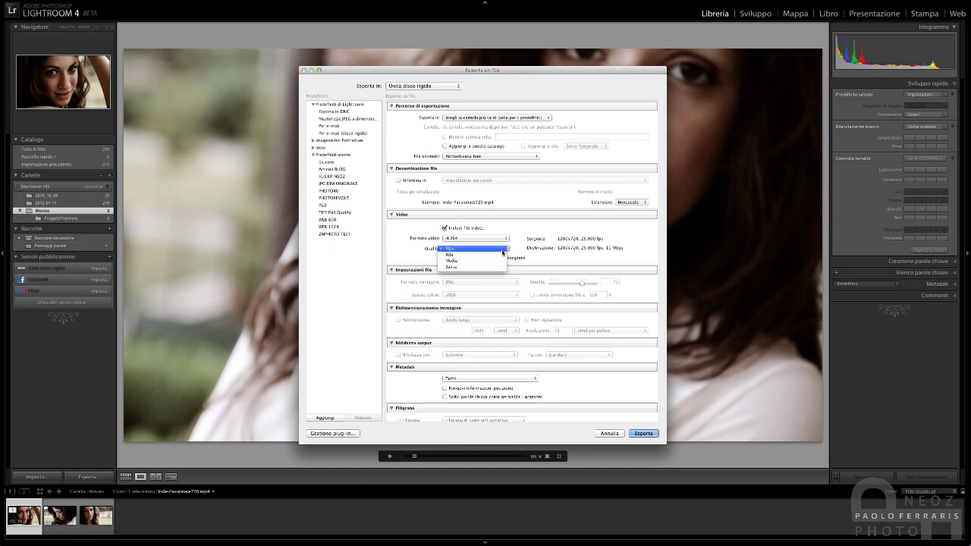
click(478, 257)
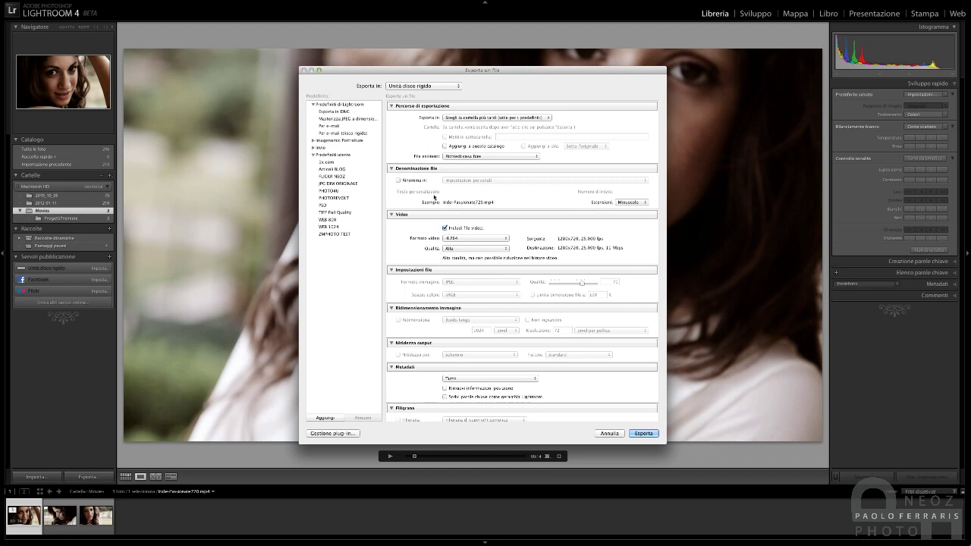
click(490, 248)
click(490, 255)
click(504, 251)
click(503, 254)
click(486, 249)
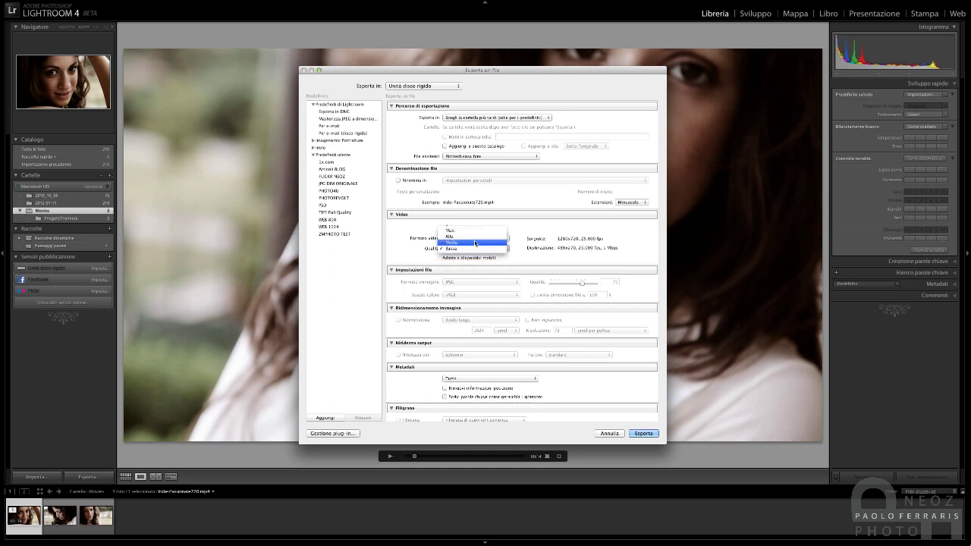
click(486, 248)
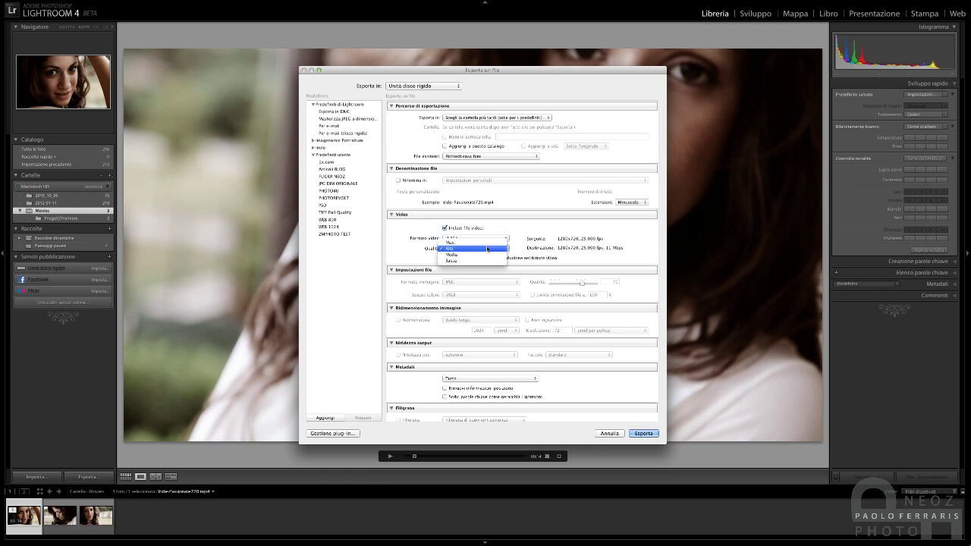
click(477, 240)
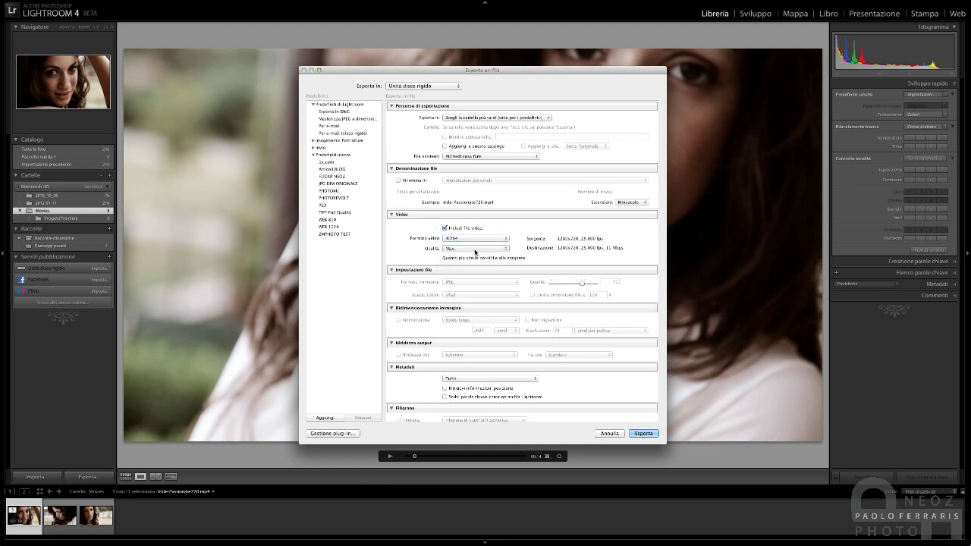
Step: Keep H.264 as the video format and cancel the export
click(487, 239)
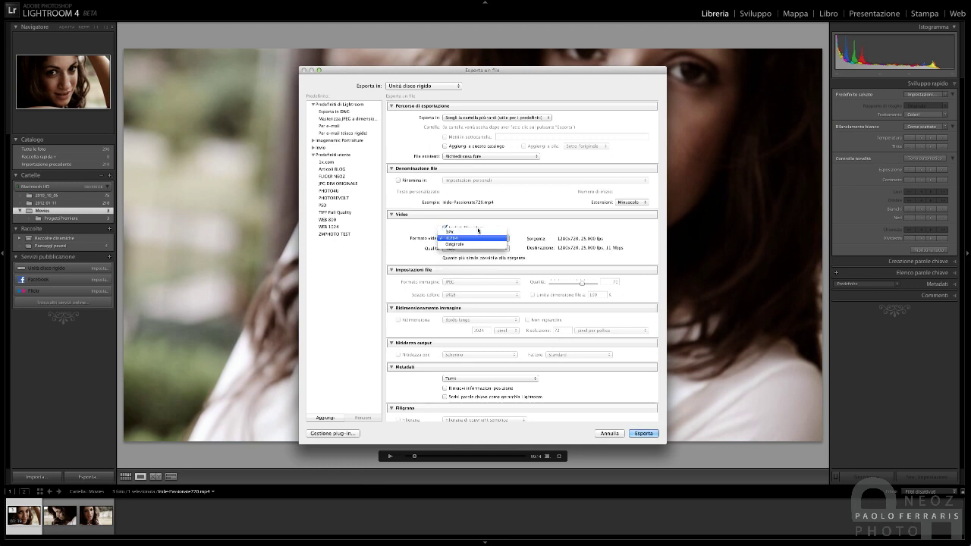
click(529, 230)
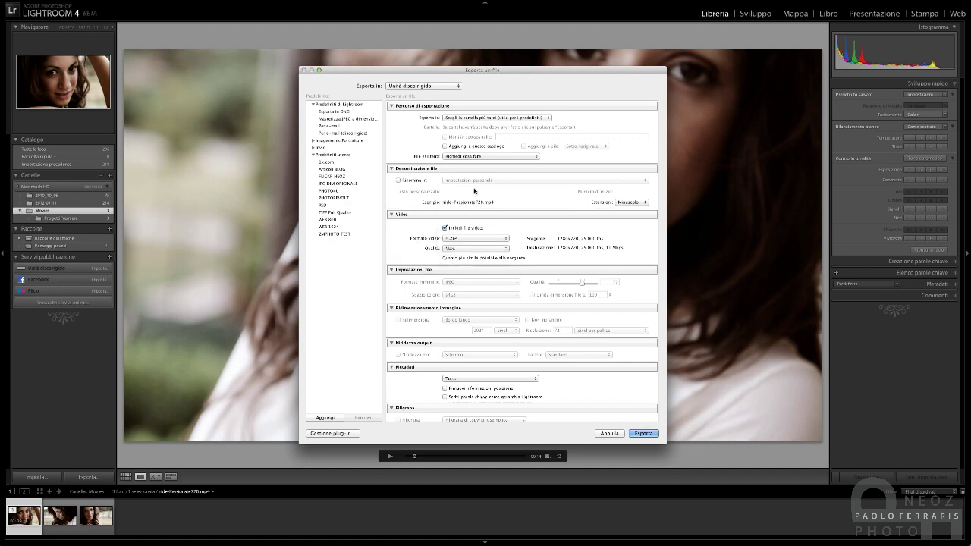
click(607, 434)
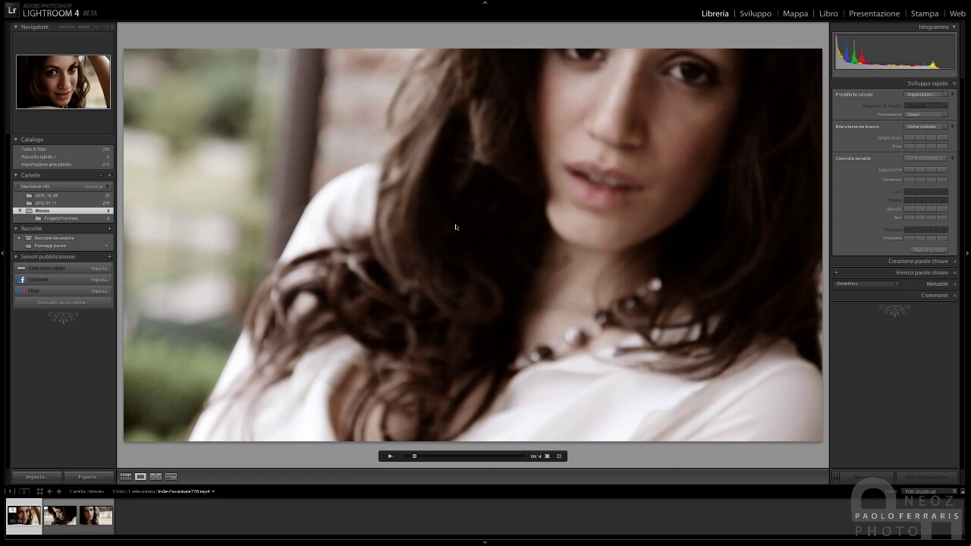